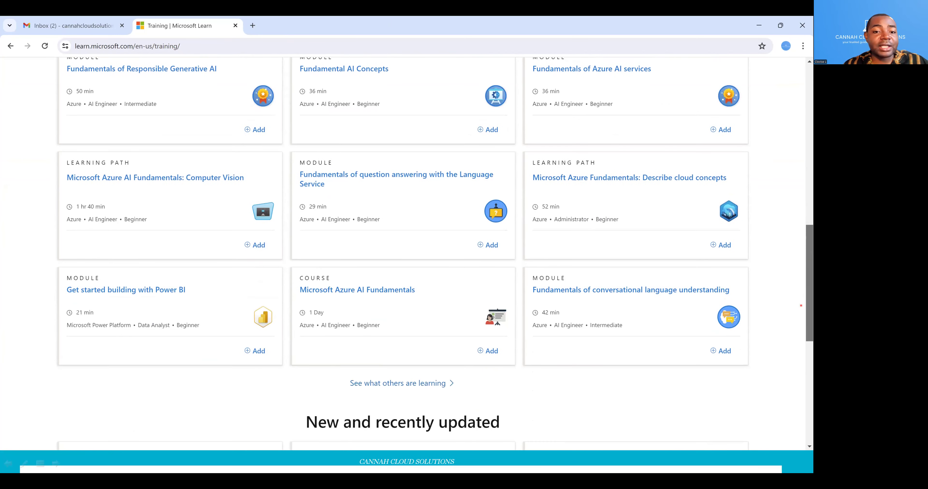
Open the catalogue of all training paths and search it for "Azure storage"
{"action": "scroll", "coordinate": [801, 305], "scroll_direction": "up", "scroll_amount": 10}
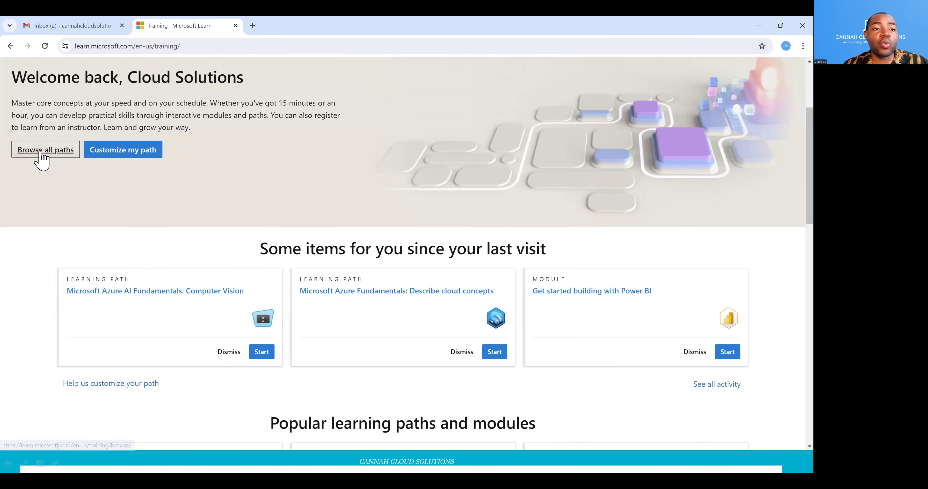
{"action": "left_click", "coordinate": [40, 152]}
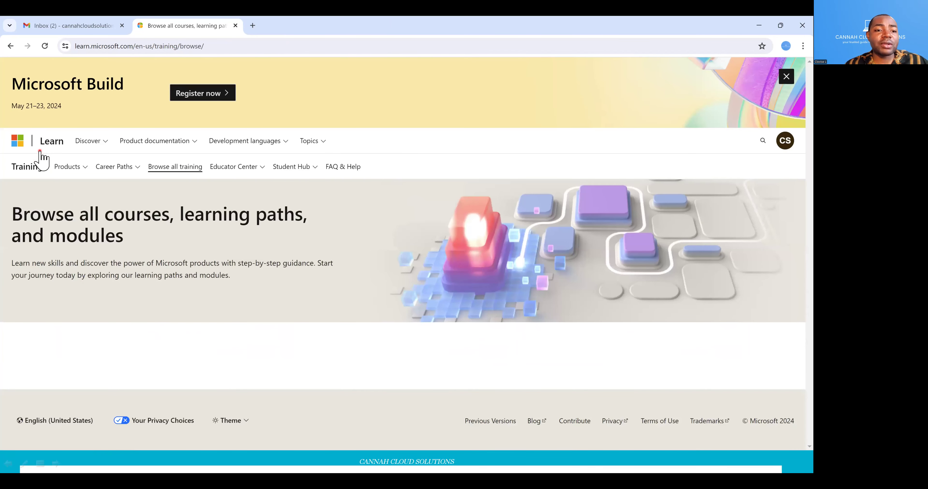
{"action": "left_click", "coordinate": [281, 340]}
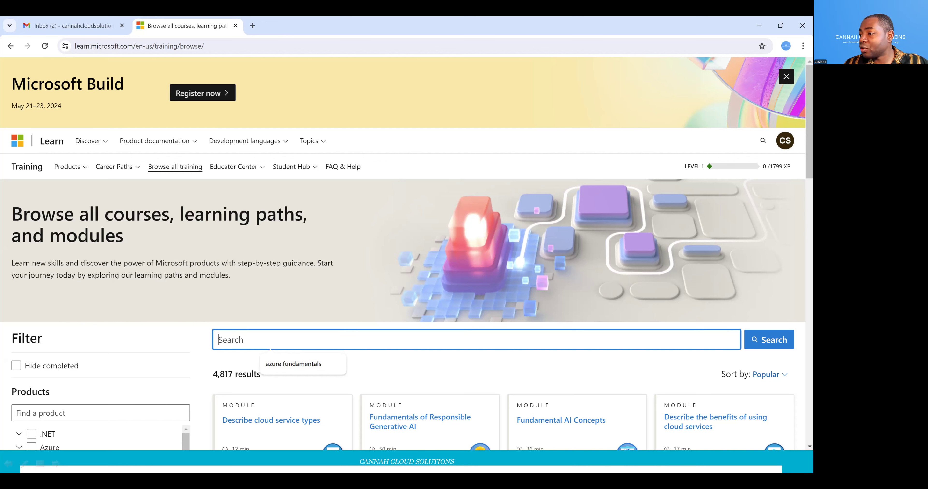
{"action": "key", "text": "alt+Tab"}
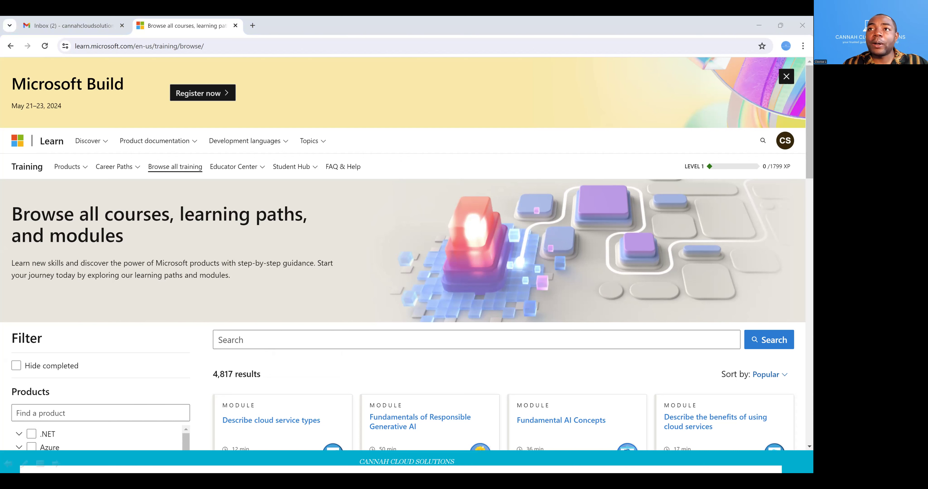
{"action": "left_click", "coordinate": [354, 338]}
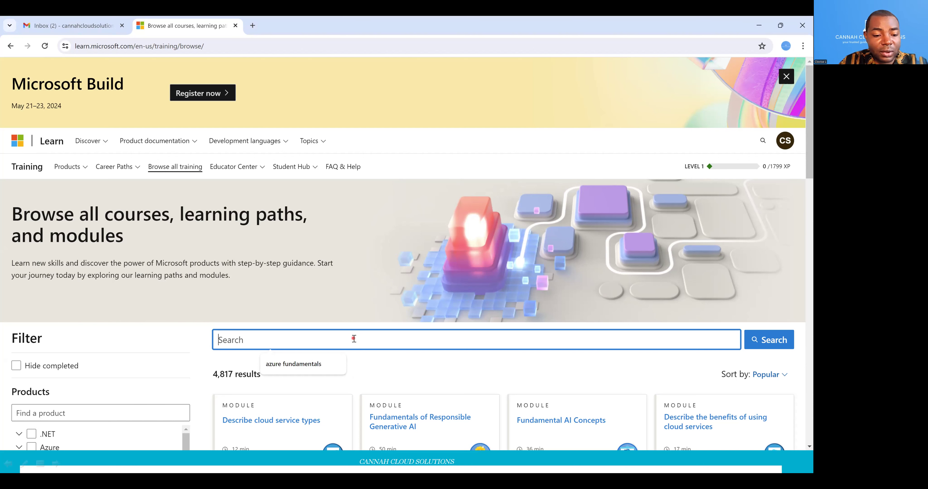
{"action": "type", "text": "Azur"}
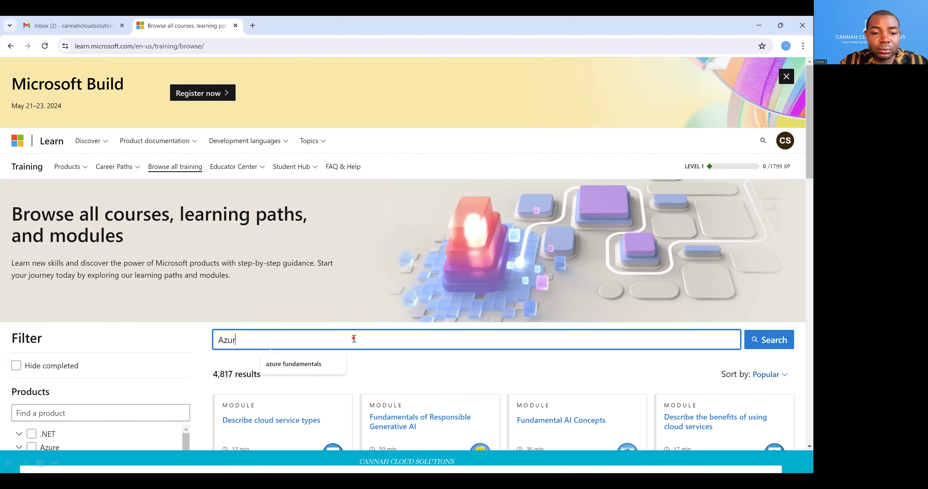
{"action": "type", "text": "e st"}
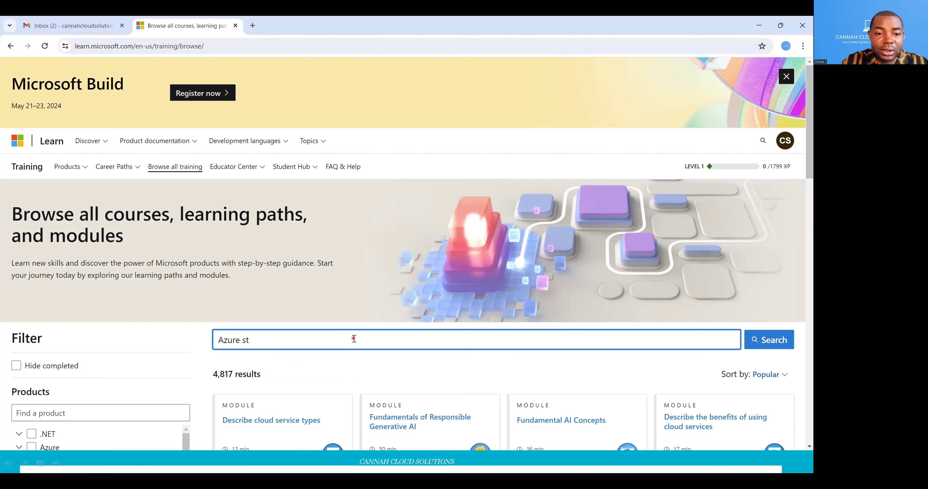
{"action": "type", "text": "orage"}
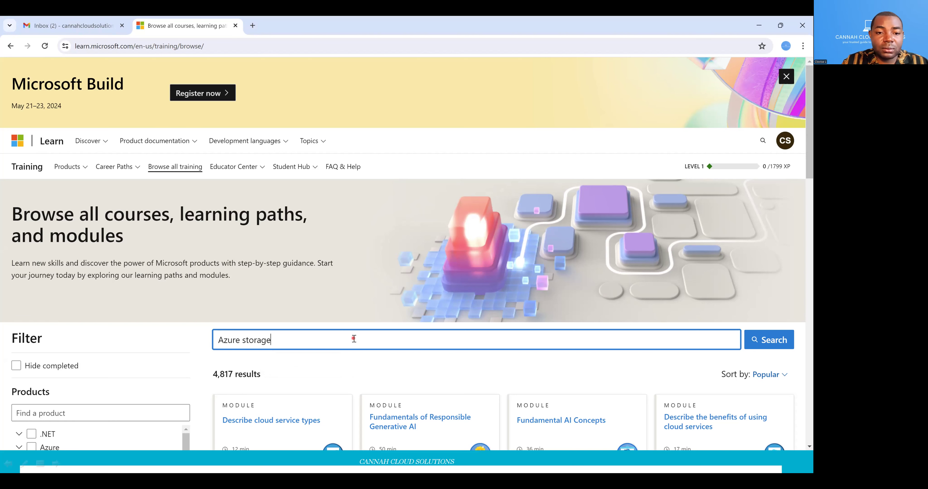
{"action": "key", "text": "Return"}
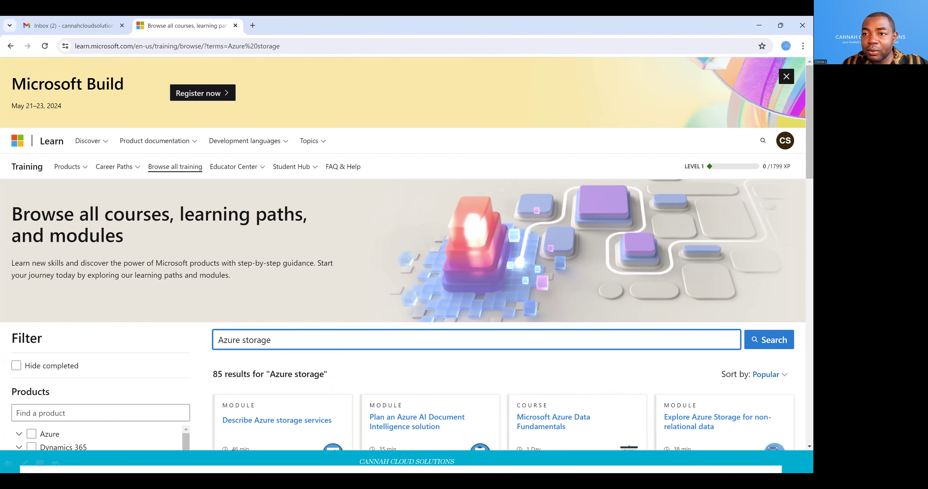
Filter the search results by the product Azure and the roles Administrator and Database Administrator
{"action": "scroll", "coordinate": [406, 252], "scroll_direction": "down", "scroll_amount": 5}
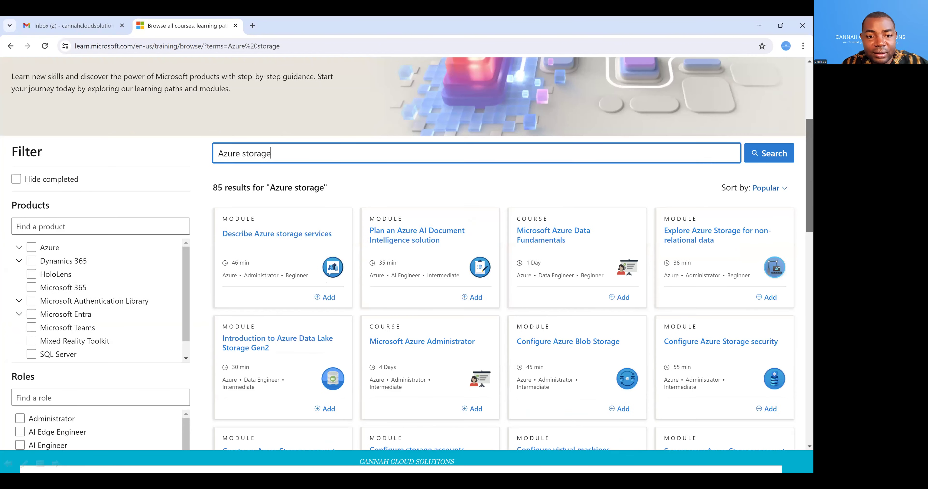
{"action": "scroll", "coordinate": [406, 252], "scroll_direction": "down", "scroll_amount": 1}
{"action": "scroll", "coordinate": [240, 312], "scroll_direction": "down", "scroll_amount": 4}
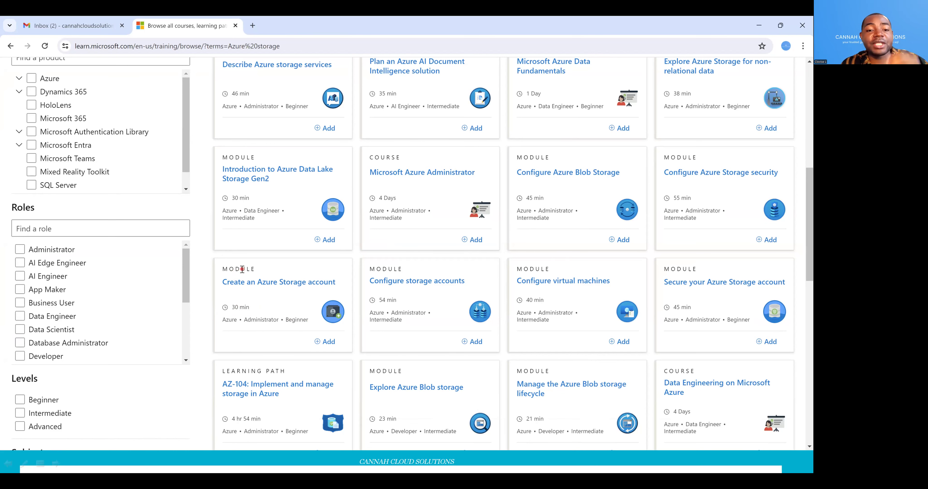
{"action": "left_click", "coordinate": [29, 263]}
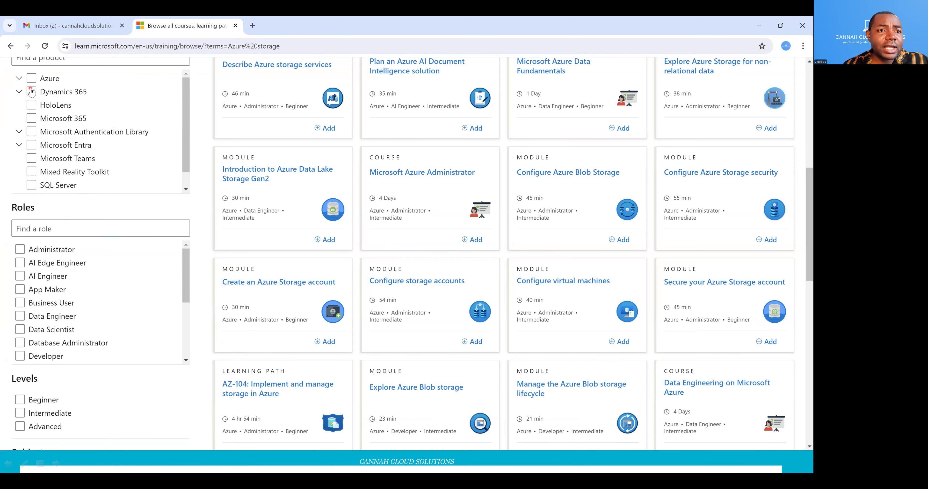
{"action": "left_click", "coordinate": [31, 78]}
{"action": "left_click", "coordinate": [20, 249]}
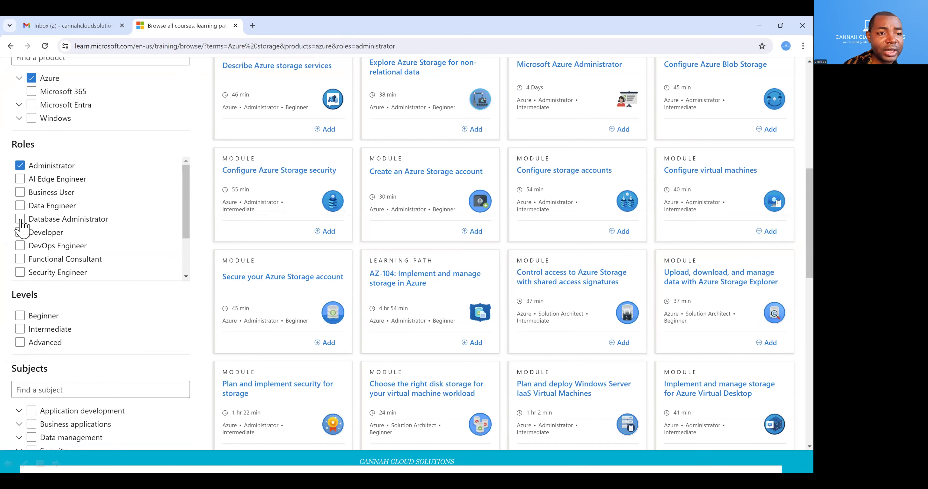
{"action": "left_click", "coordinate": [20, 220]}
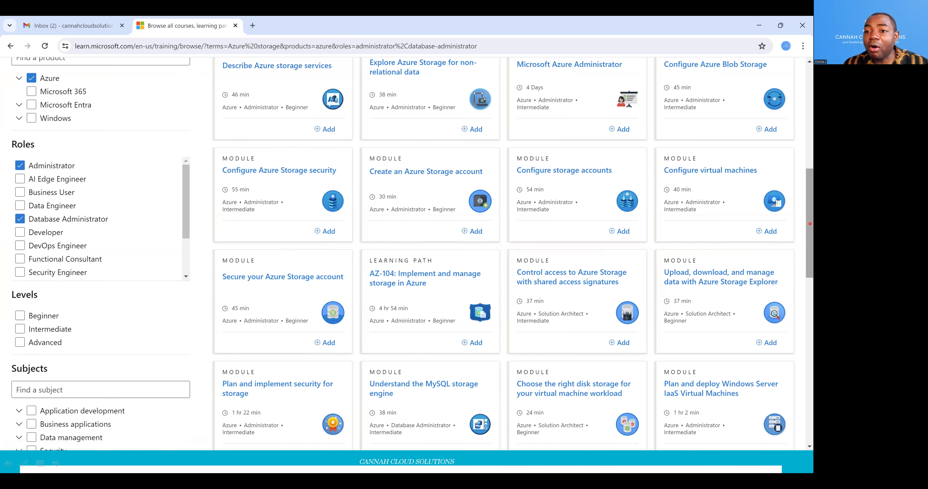
Open the "Describe Azure storage services" module and go to its unit "Exercise - Create a storage blob"
{"action": "left_click_drag", "start_coordinate": [808, 215], "coordinate": [806, 179]}
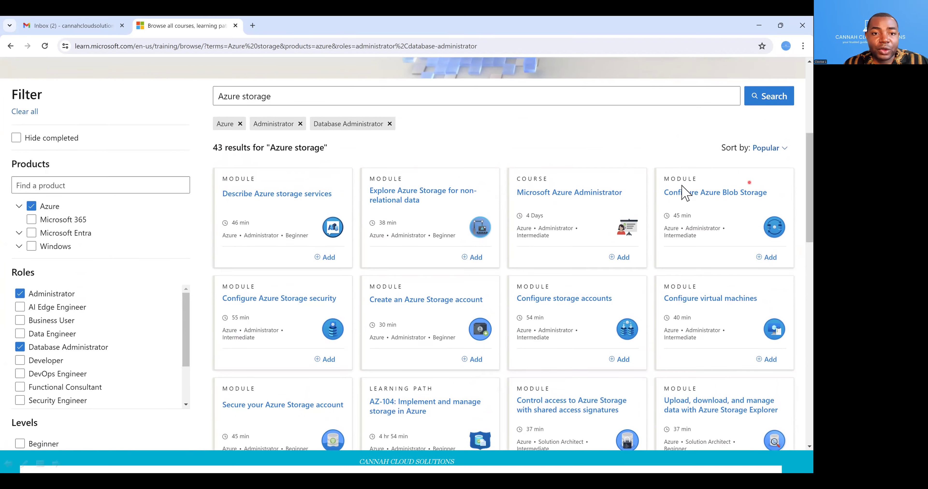
{"action": "left_click", "coordinate": [267, 196]}
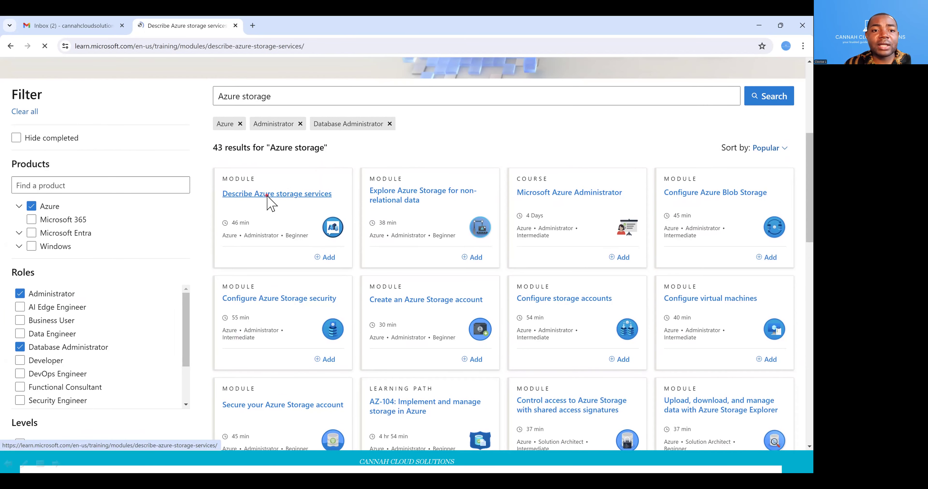
{"action": "scroll", "coordinate": [781, 287], "scroll_direction": "down", "scroll_amount": 10}
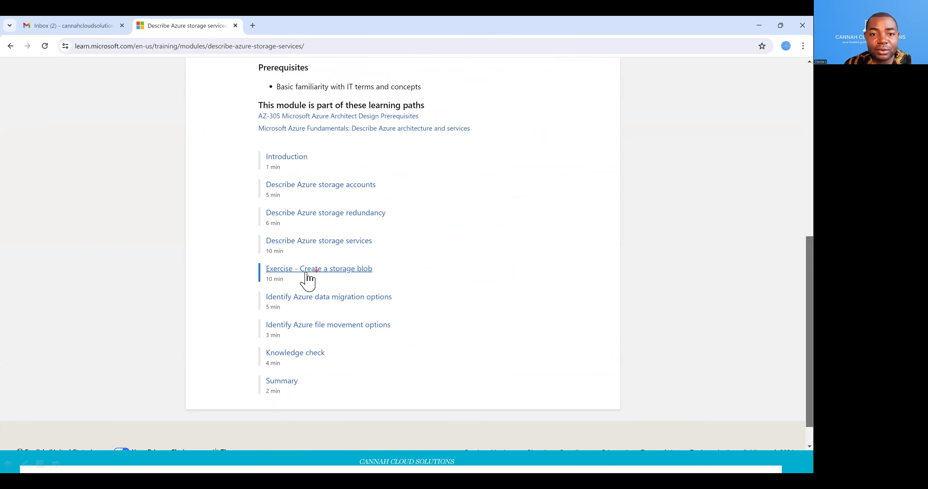
{"action": "left_click", "coordinate": [285, 271]}
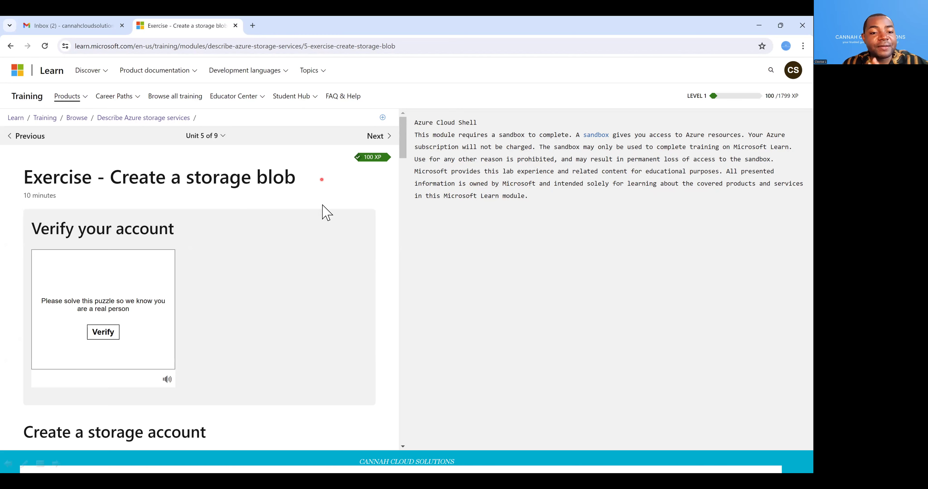
Look through the storage blob exercise and complete its account verification by answering the audio challenge
{"action": "left_click_drag", "start_coordinate": [403, 146], "coordinate": [379, 410]}
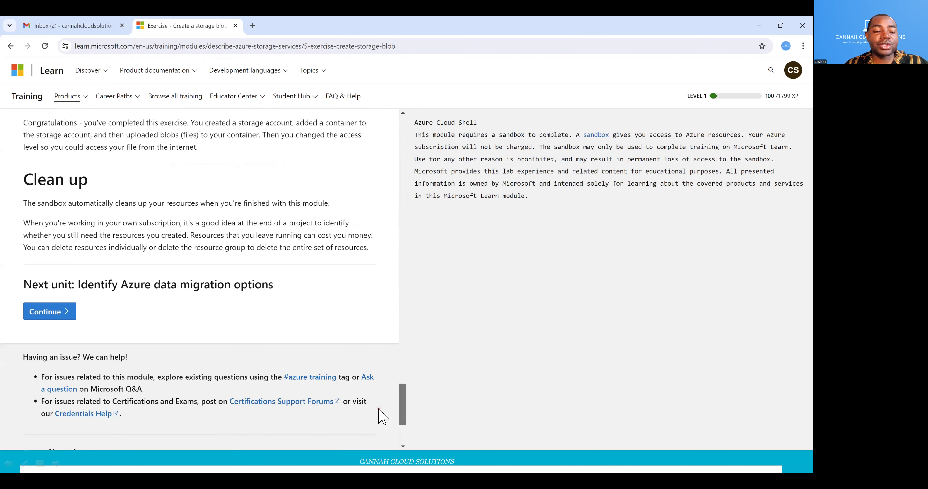
{"action": "scroll", "coordinate": [387, 385], "scroll_direction": "up", "scroll_amount": 3}
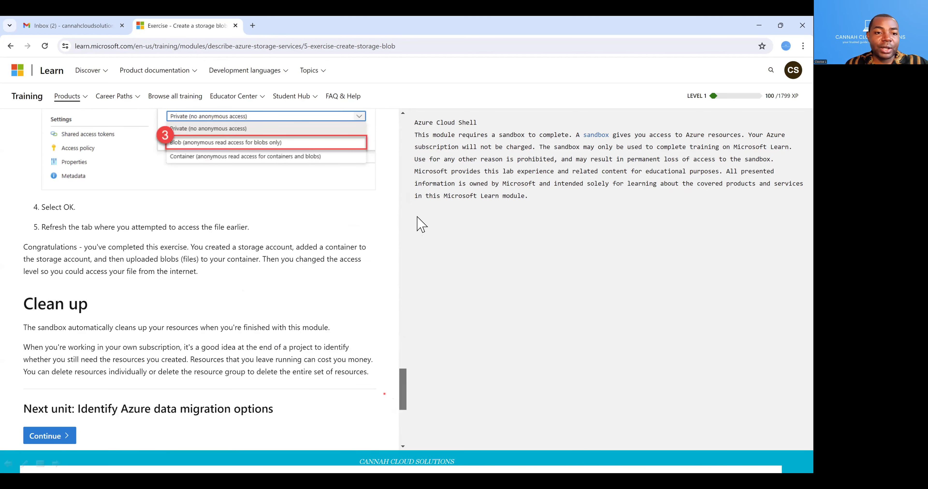
{"action": "scroll", "coordinate": [418, 224], "scroll_direction": "up", "scroll_amount": 20}
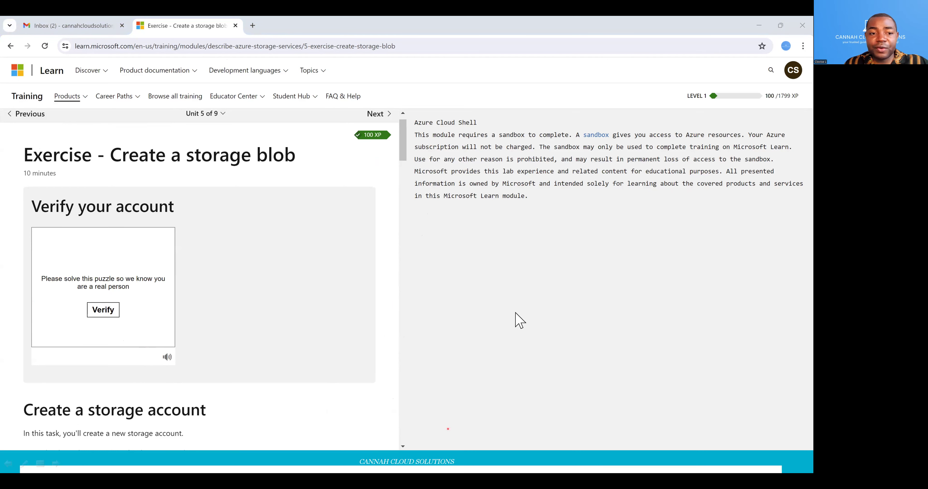
{"action": "left_click", "coordinate": [104, 313]}
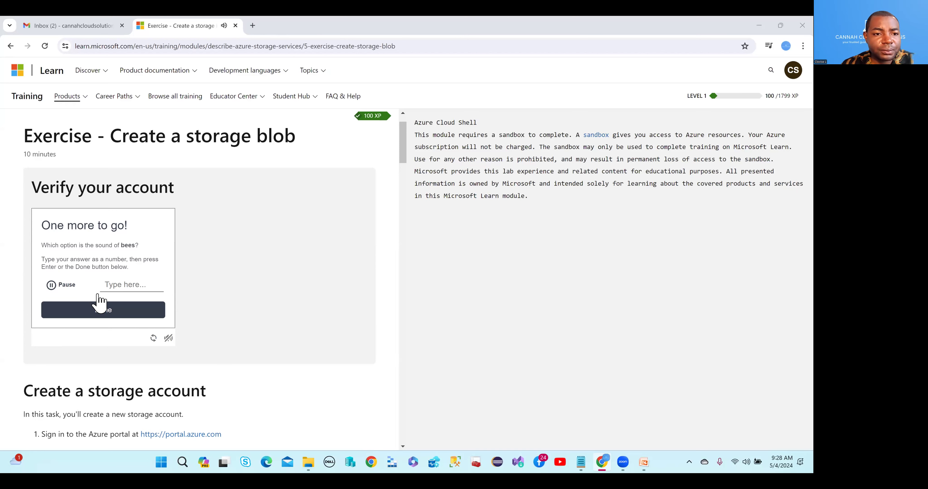
{"action": "left_click", "coordinate": [121, 288]}
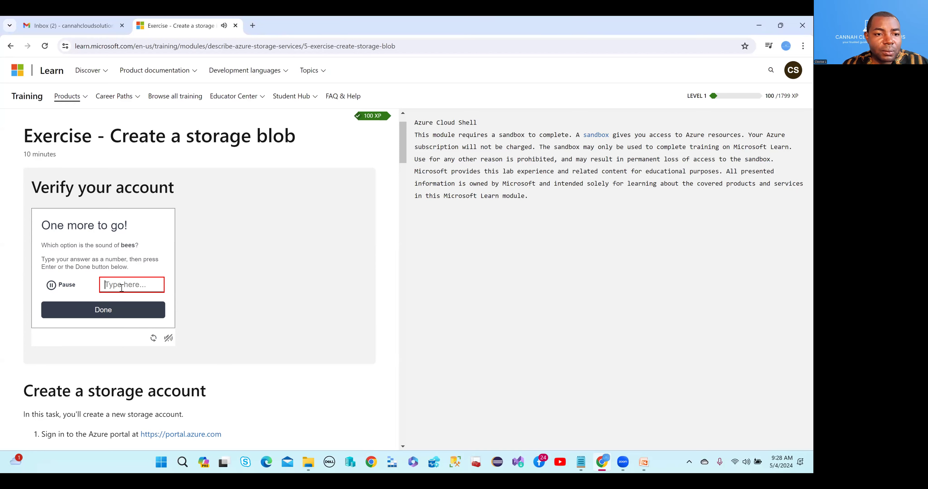
{"action": "type", "text": "1"}
{"action": "left_click", "coordinate": [103, 311]}
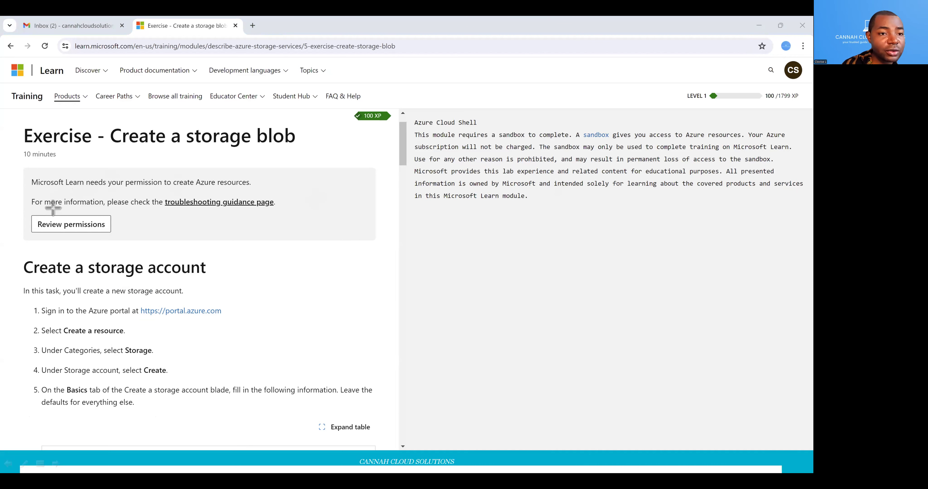
Review the permissions requested by Microsoft Learn Sandbox and accept them
{"action": "mouse_move", "coordinate": [29, 212]}
{"action": "left_mouse_down"}
{"action": "mouse_move", "coordinate": [73, 242]}
{"action": "mouse_move", "coordinate": [134, 247]}
{"action": "left_mouse_up"}
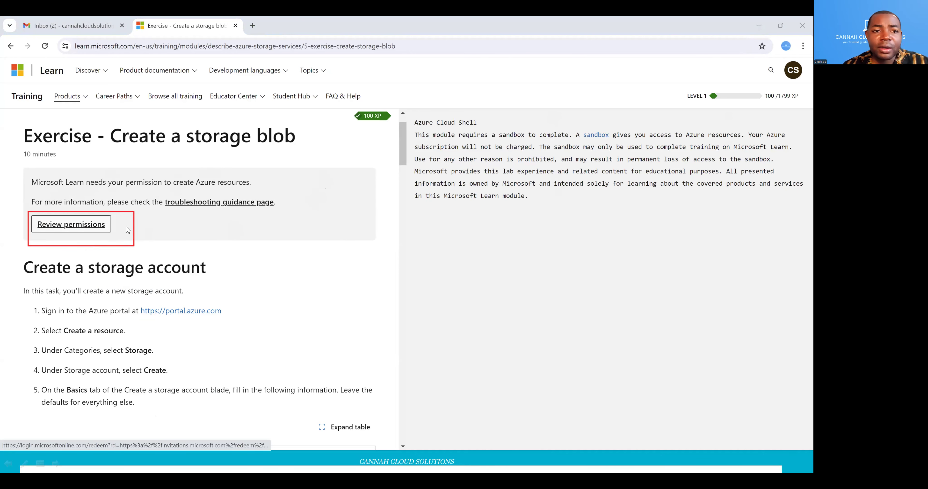
{"action": "left_click", "coordinate": [90, 226]}
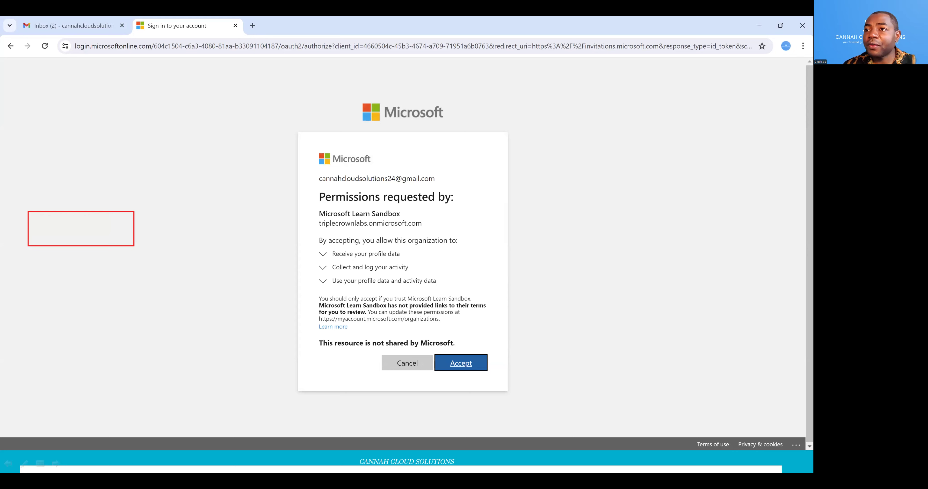
{"action": "left_click", "coordinate": [134, 230]}
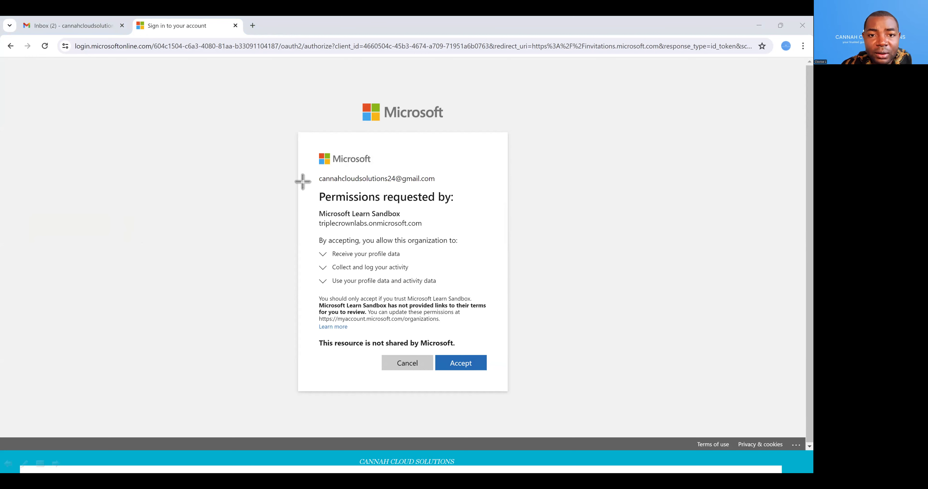
{"action": "left_click_drag", "start_coordinate": [308, 204], "coordinate": [471, 270]}
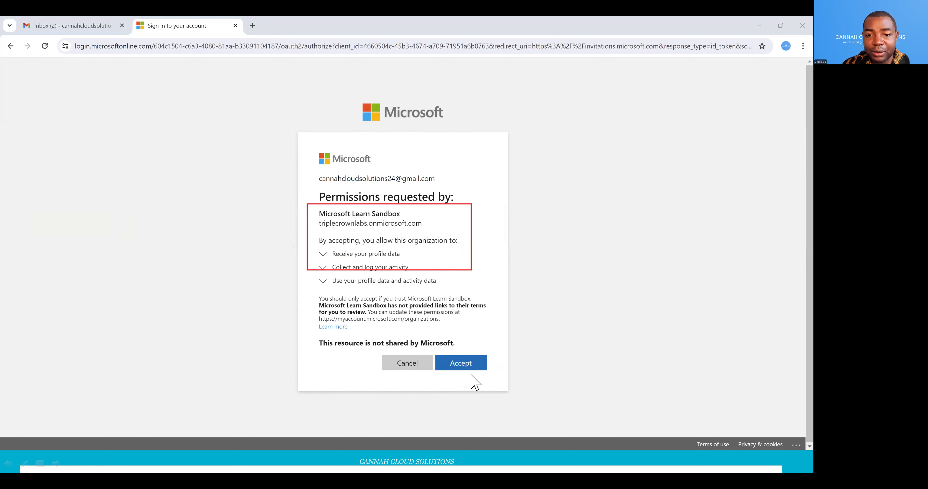
{"action": "left_click", "coordinate": [468, 364]}
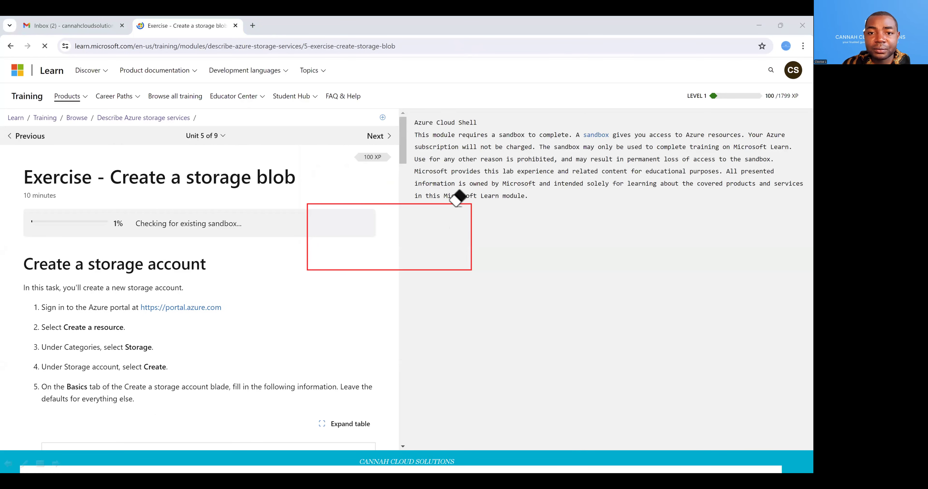
{"action": "left_click", "coordinate": [457, 204]}
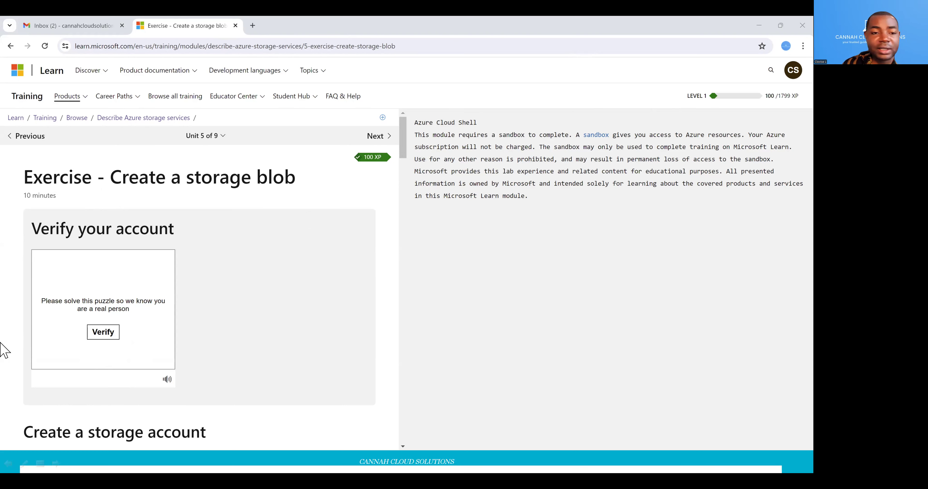
Verify the account again for the sandbox, using the audio challenge about the sound of bees instead of the picture puzzle
{"action": "left_click", "coordinate": [113, 334]}
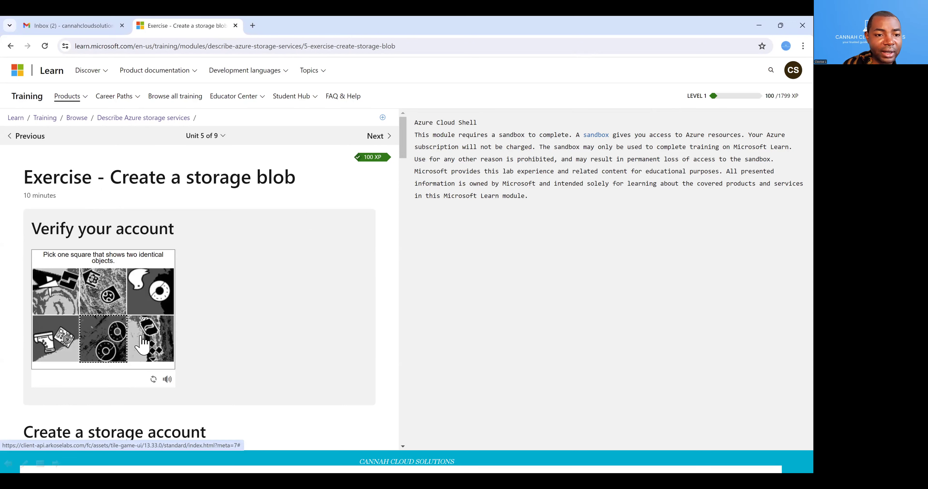
{"action": "left_click", "coordinate": [167, 380]}
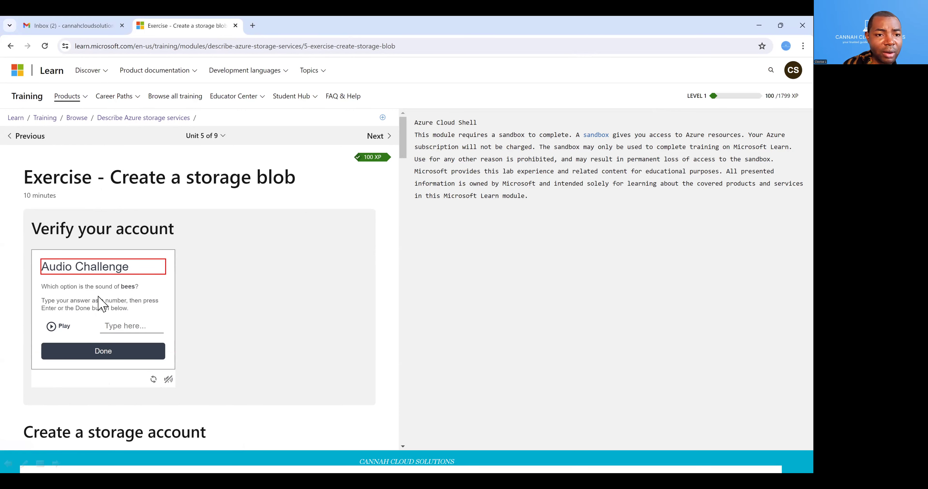
{"action": "left_click", "coordinate": [55, 327]}
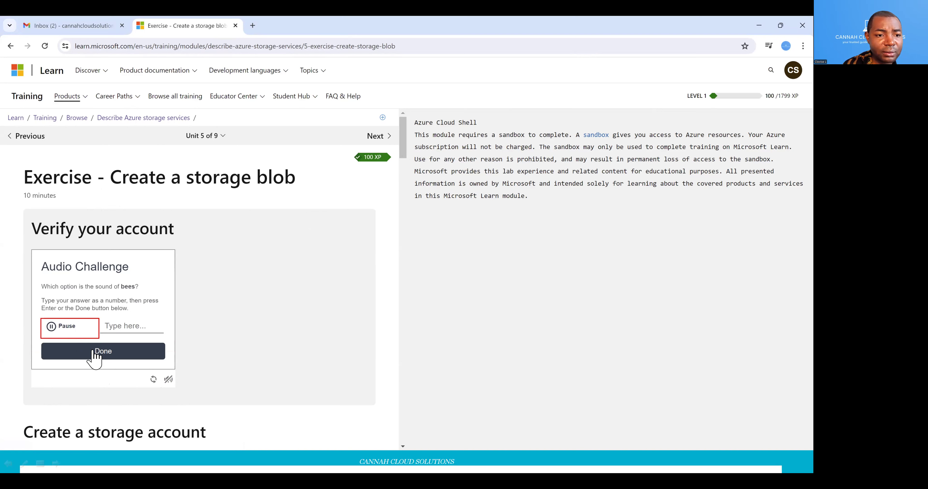
{"action": "left_click", "coordinate": [129, 328]}
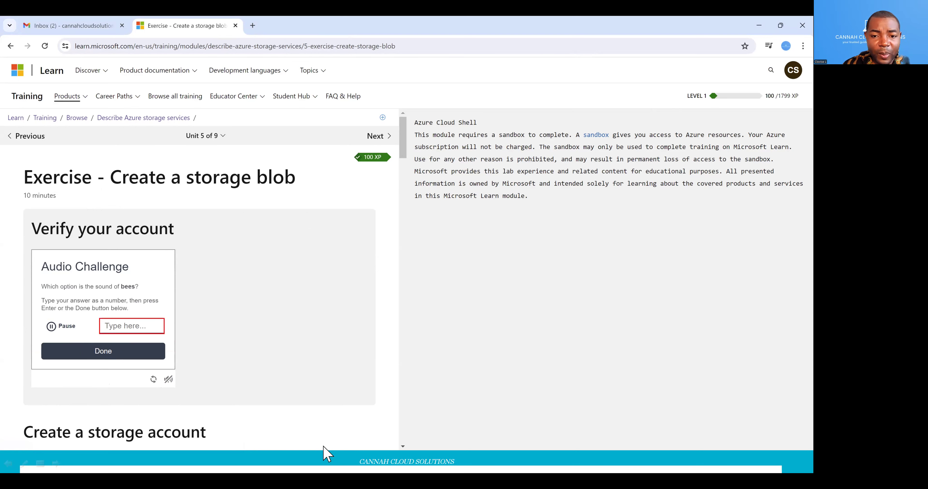
{"action": "left_click", "coordinate": [325, 454]}
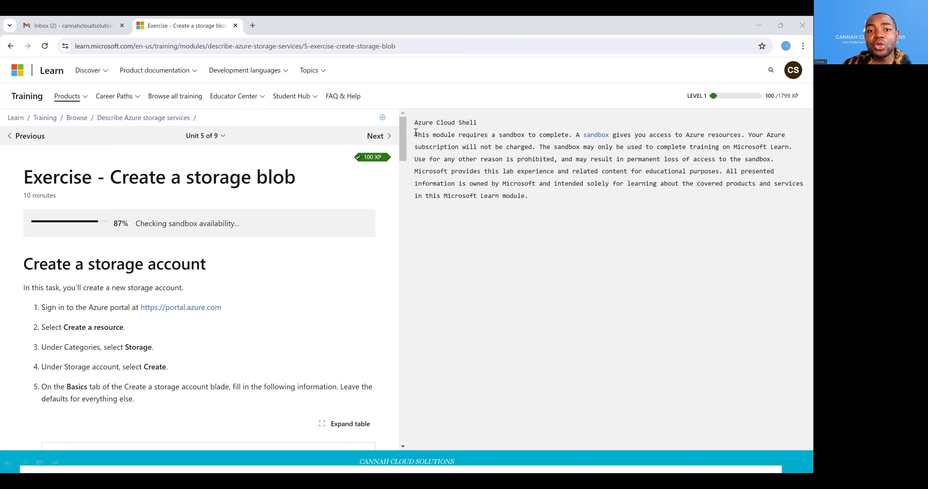
Open the Azure portal from the storage blob exercise's sign-in link, skip the question about planned usage, and start the portal tour
{"action": "scroll", "coordinate": [405, 142], "scroll_direction": "down", "scroll_amount": 5}
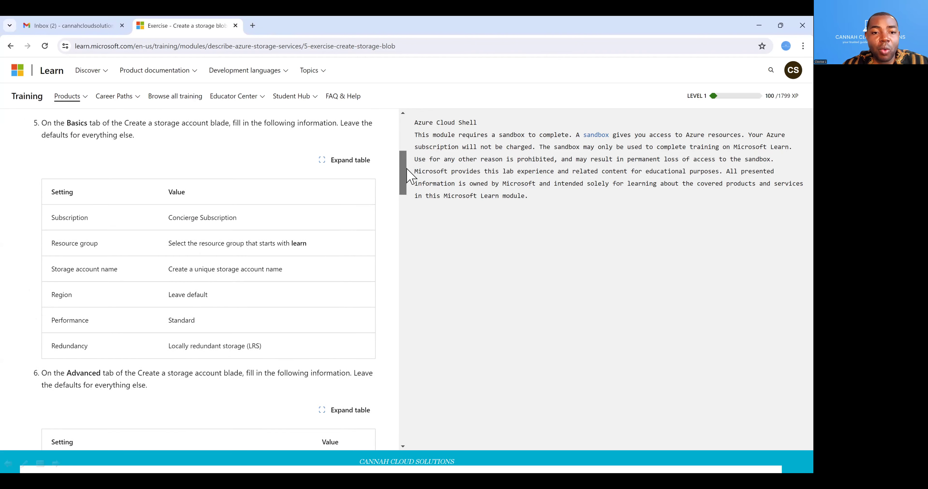
{"action": "scroll", "coordinate": [410, 151], "scroll_direction": "up", "scroll_amount": 2}
{"action": "scroll", "coordinate": [410, 140], "scroll_direction": "up", "scroll_amount": 4}
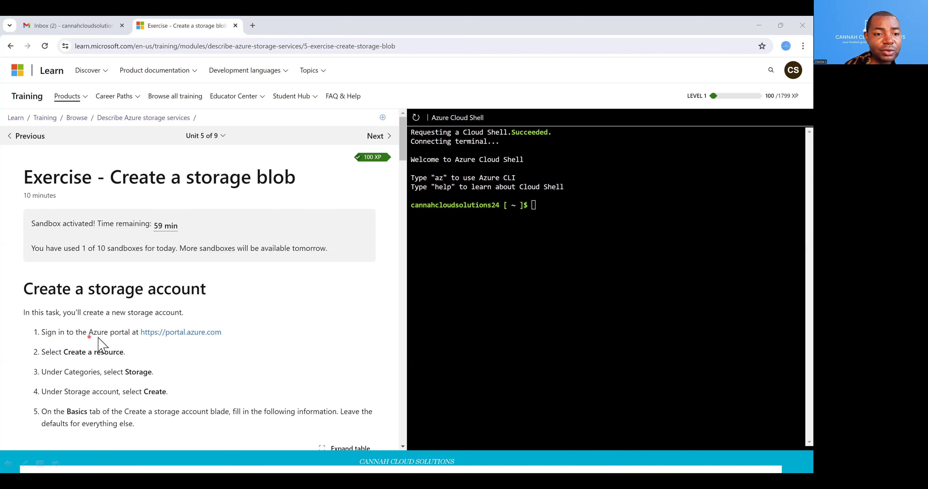
{"action": "left_click", "coordinate": [174, 333]}
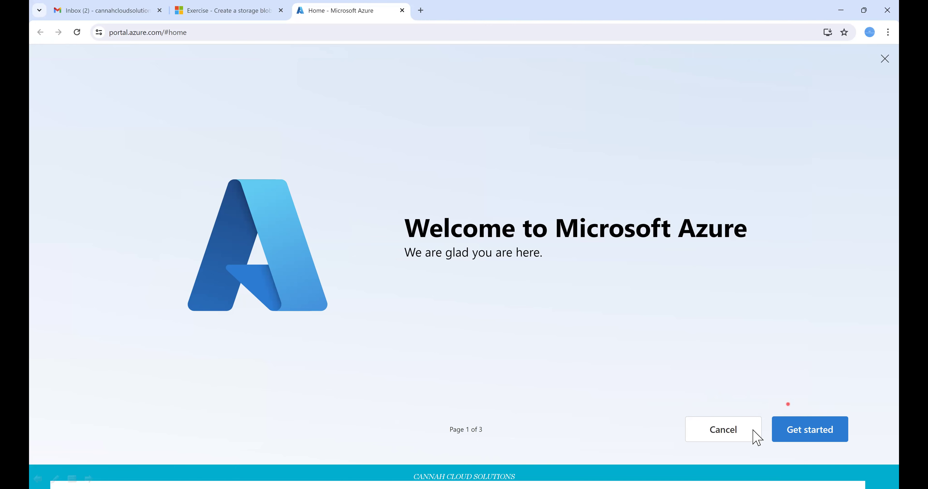
{"action": "left_click", "coordinate": [802, 432]}
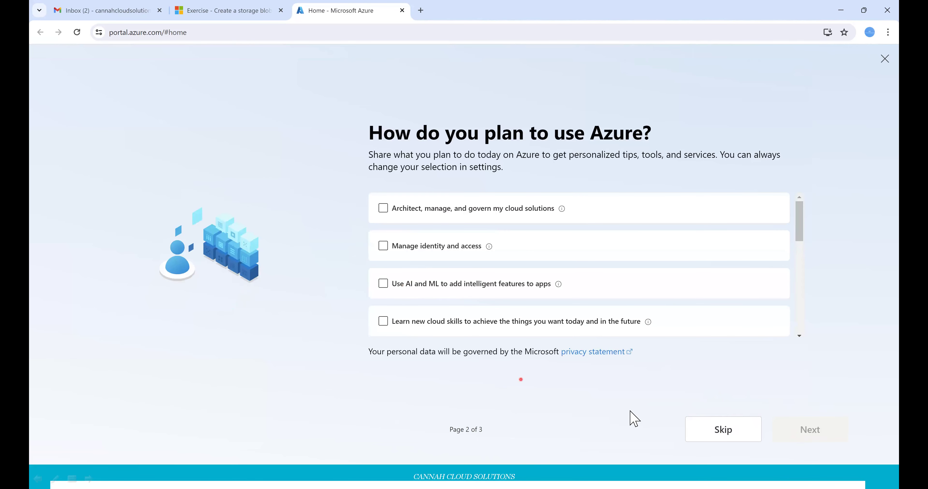
{"action": "left_click", "coordinate": [720, 432]}
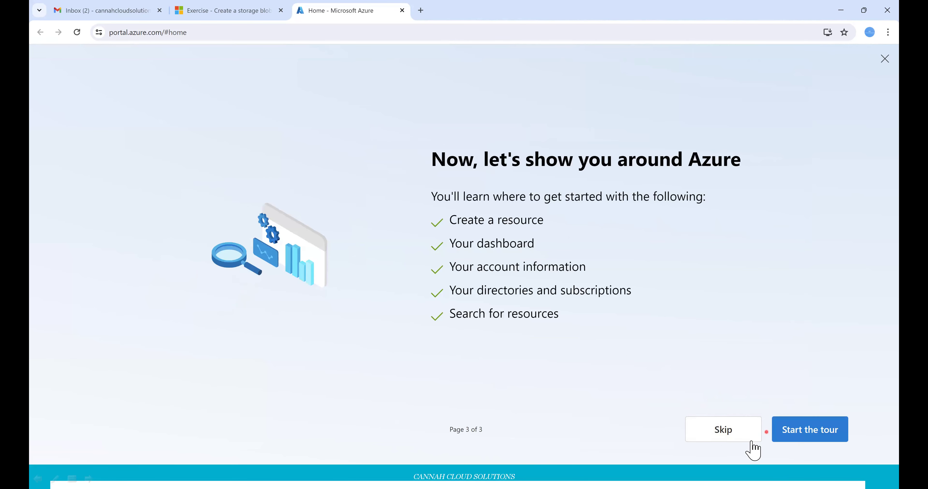
{"action": "left_click", "coordinate": [797, 436]}
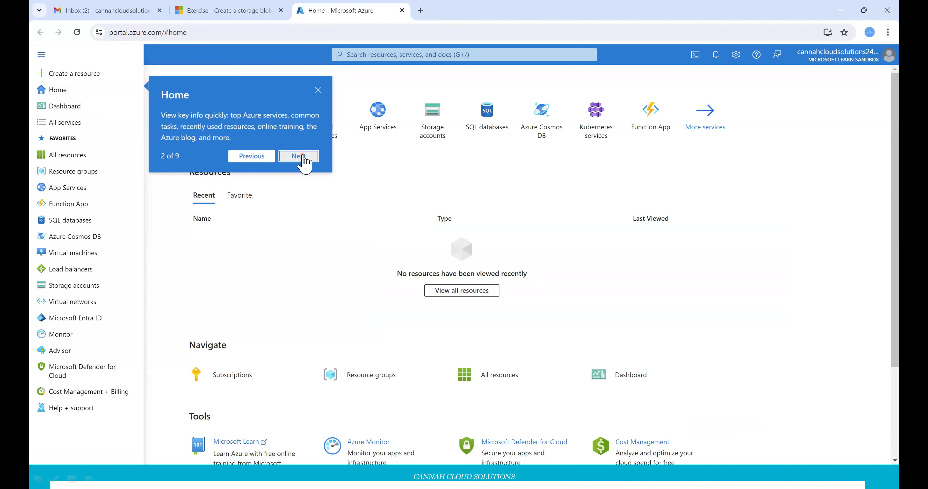
Go through the portal tour to its end, viewing Notifications along the way, and dismiss the remaining usage tip and Notifications pane
{"action": "left_click", "coordinate": [290, 165]}
{"action": "left_click", "coordinate": [292, 173]}
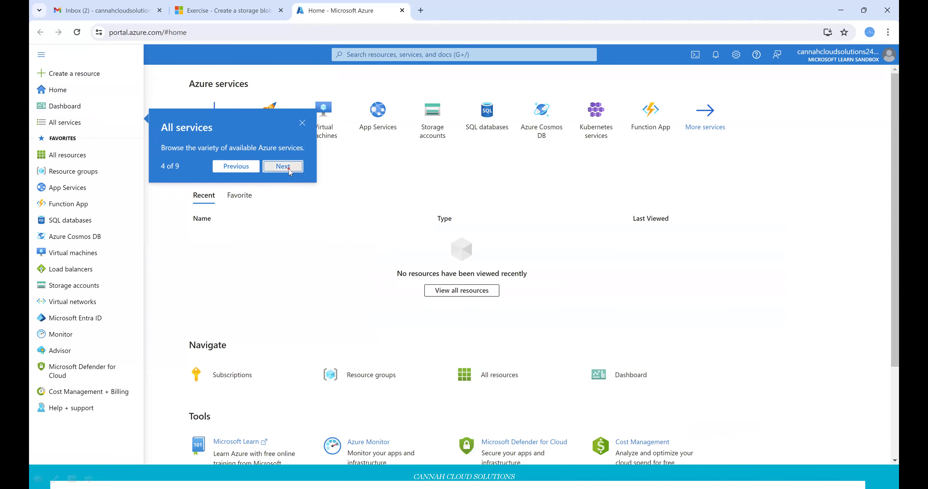
{"action": "left_click", "coordinate": [293, 166]}
{"action": "left_click", "coordinate": [301, 222]}
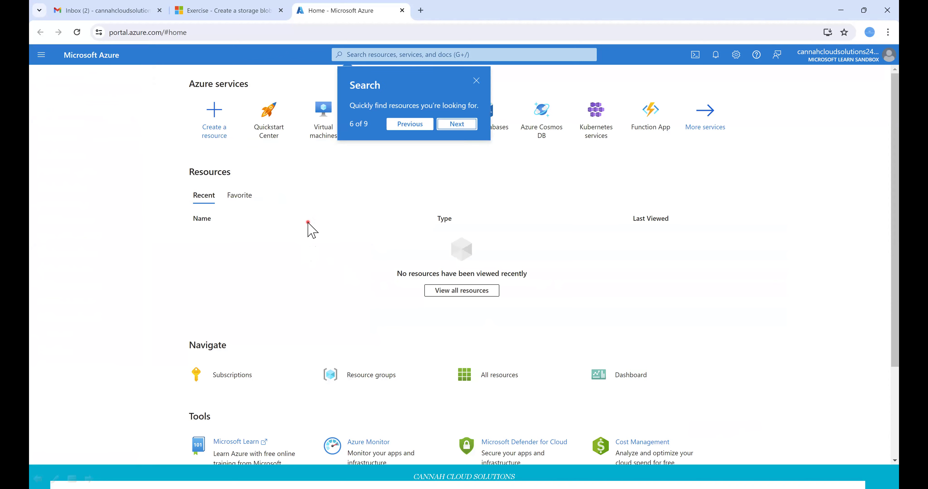
{"action": "left_click", "coordinate": [457, 123]}
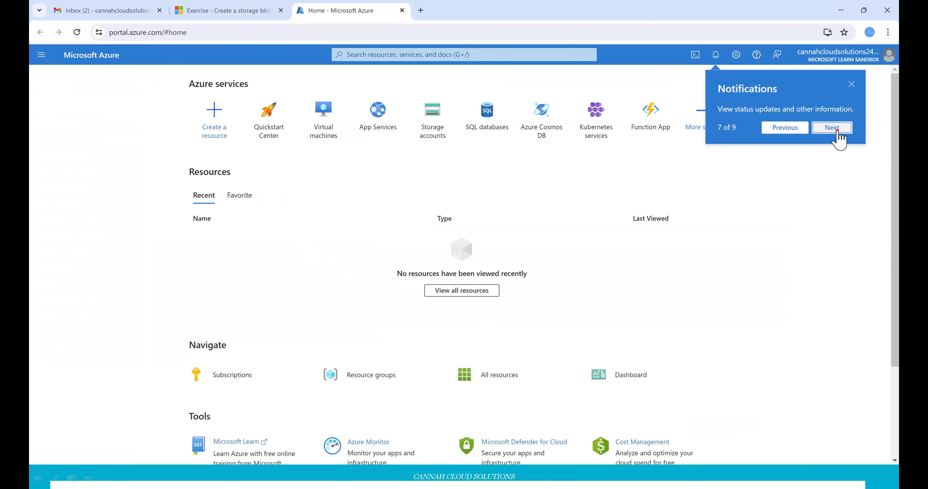
{"action": "left_click", "coordinate": [716, 55]}
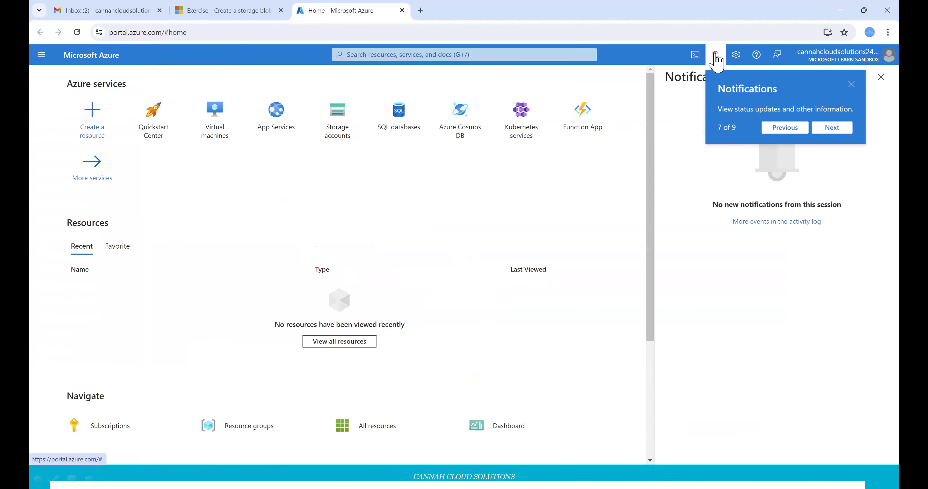
{"action": "left_click", "coordinate": [834, 128]}
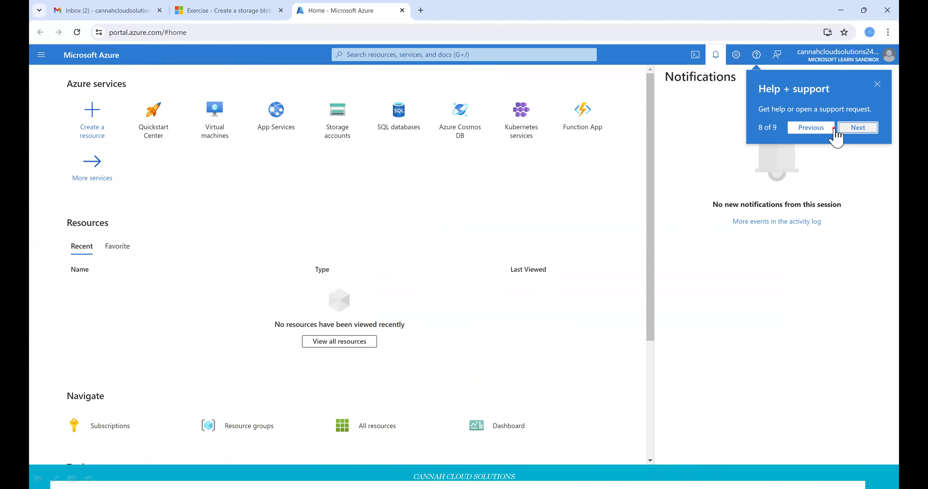
{"action": "left_click", "coordinate": [856, 129]}
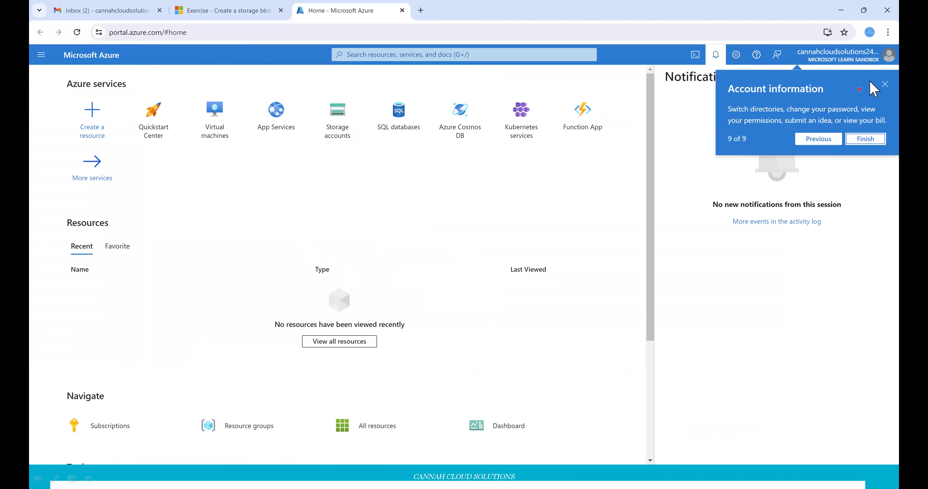
{"action": "left_click", "coordinate": [858, 139]}
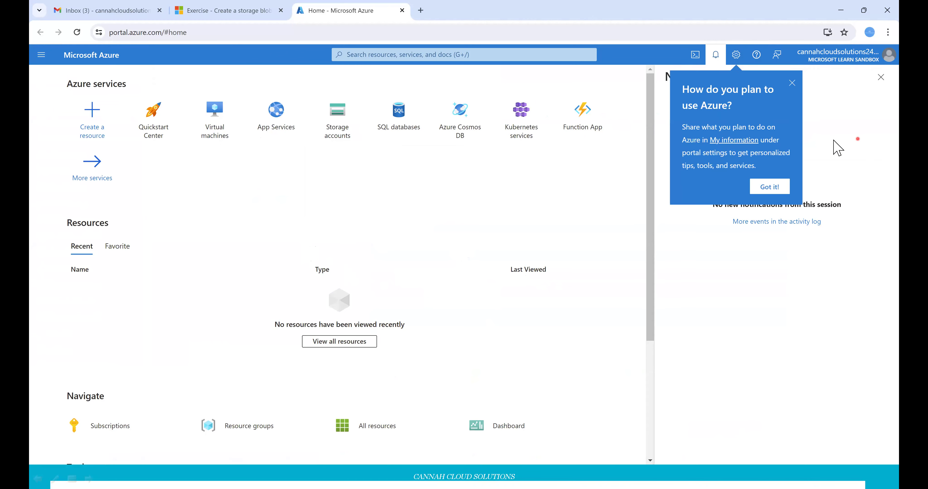
{"action": "left_click", "coordinate": [769, 187]}
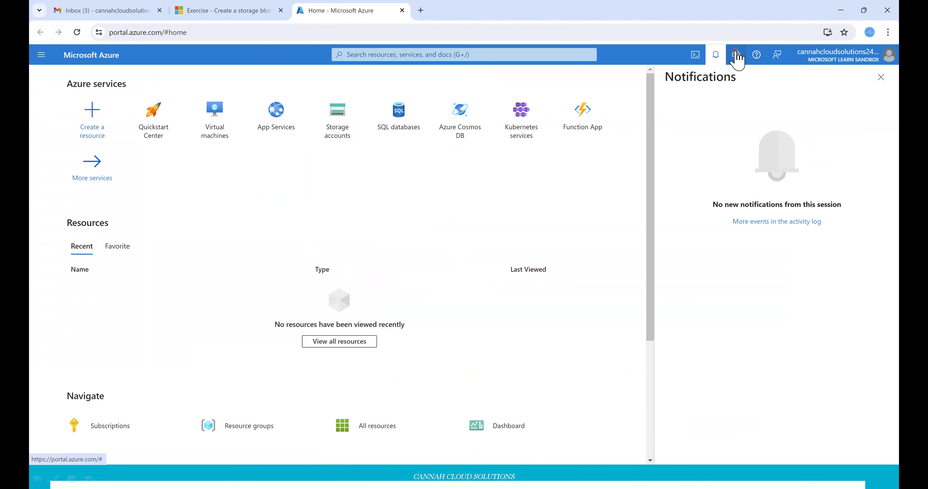
{"action": "left_click", "coordinate": [881, 77]}
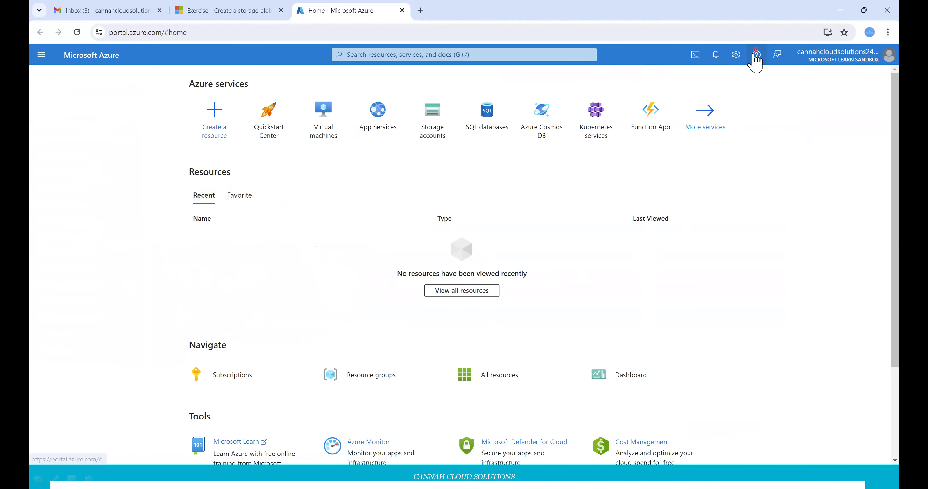
In the portal's appearance settings, set the menu behavior to Docked and the theme to Dark, and apply the changes
{"action": "left_click", "coordinate": [736, 55]}
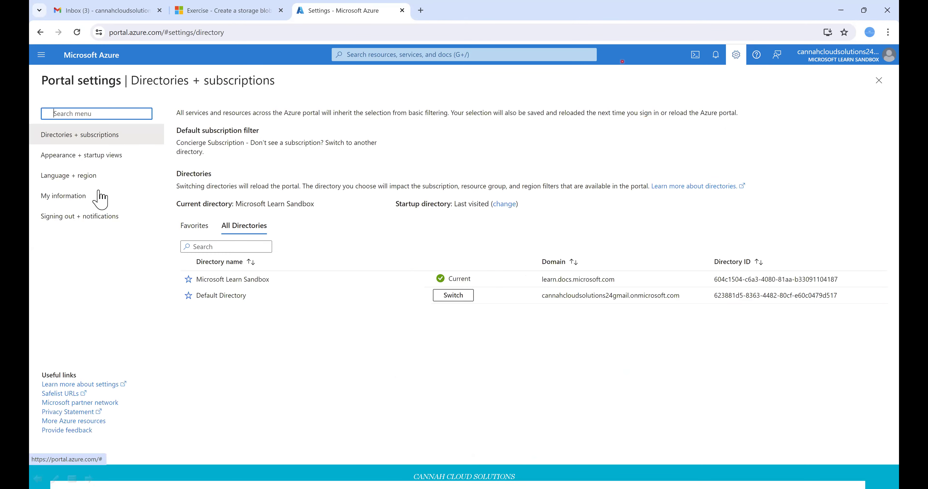
{"action": "left_click", "coordinate": [80, 158]}
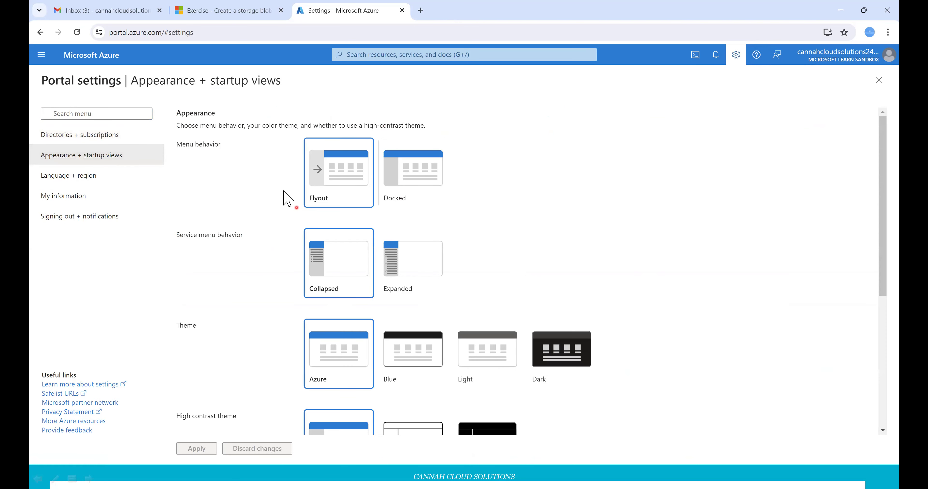
{"action": "left_click", "coordinate": [418, 195]}
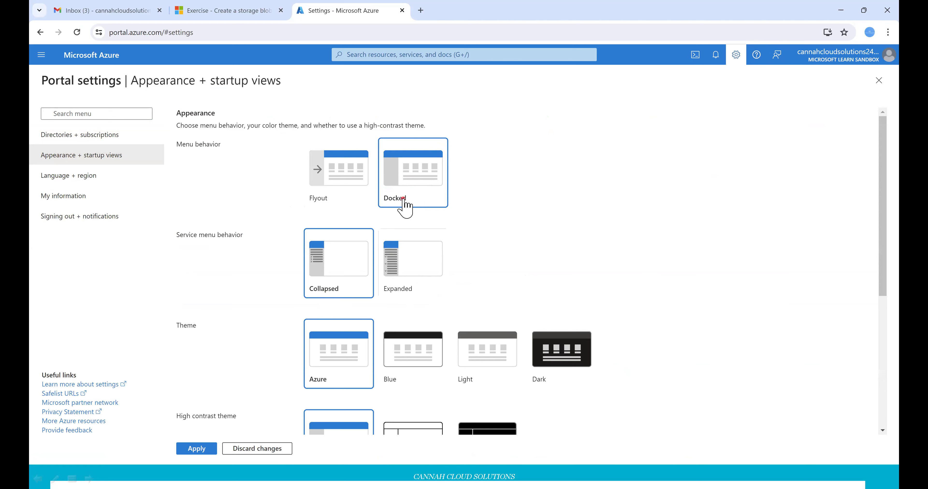
{"action": "left_click", "coordinate": [566, 372]}
{"action": "left_click_drag", "start_coordinate": [882, 234], "coordinate": [866, 365]}
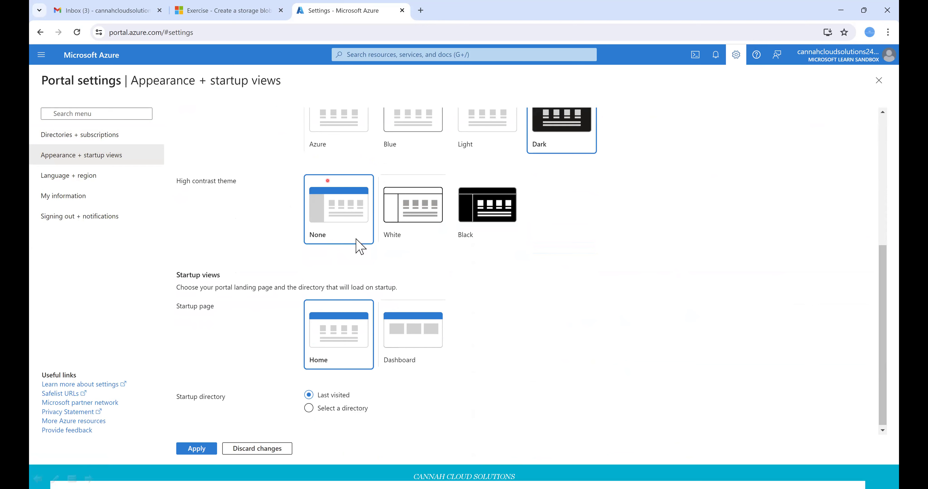
{"action": "left_click_drag", "start_coordinate": [882, 303], "coordinate": [868, 331]}
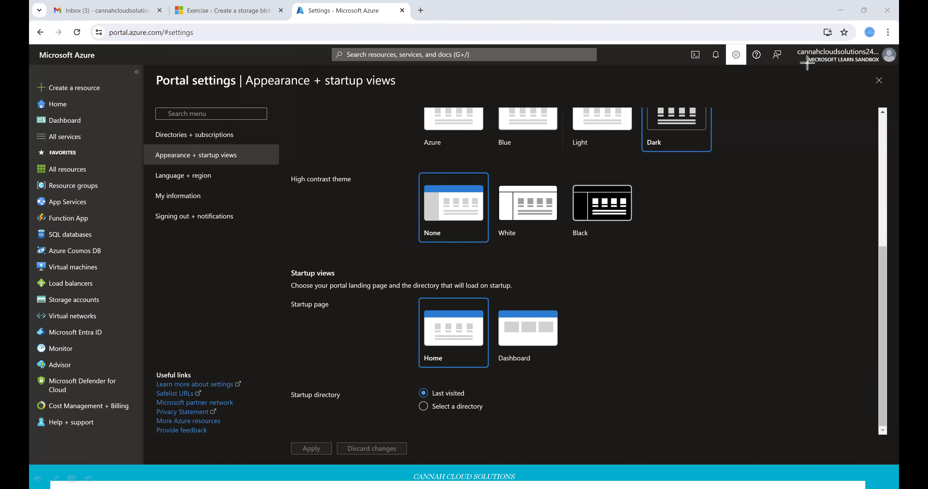
View the signed-in Microsoft account's page from the portal, acknowledge its privacy notice, and return to the portal settings
{"action": "left_click_drag", "start_coordinate": [794, 43], "coordinate": [899, 75]}
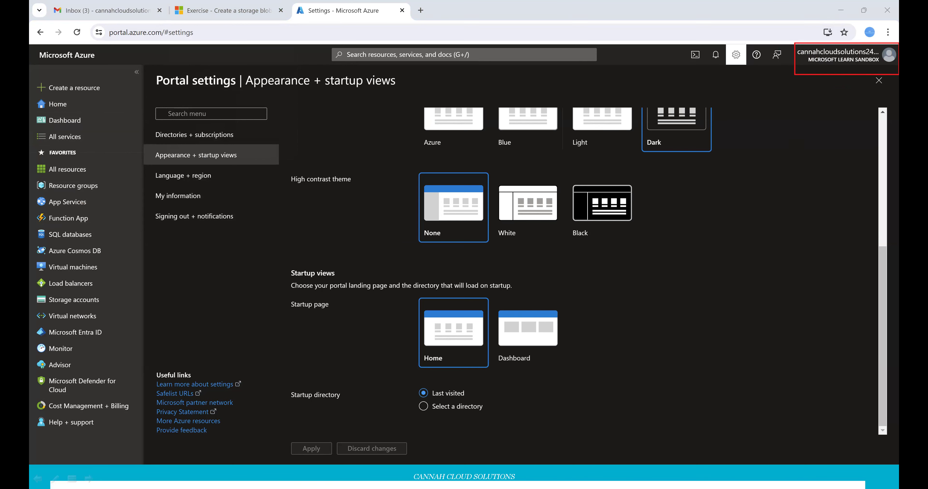
{"action": "left_click", "coordinate": [884, 61]}
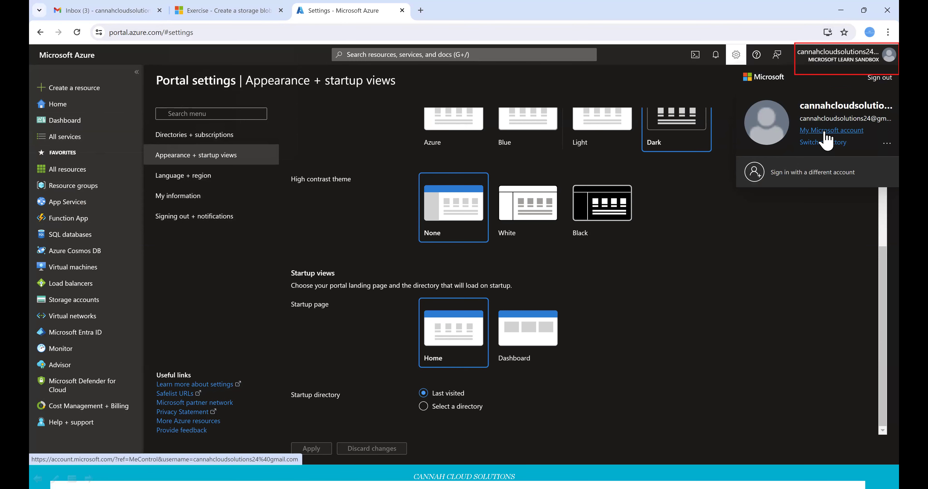
{"action": "left_click", "coordinate": [818, 139]}
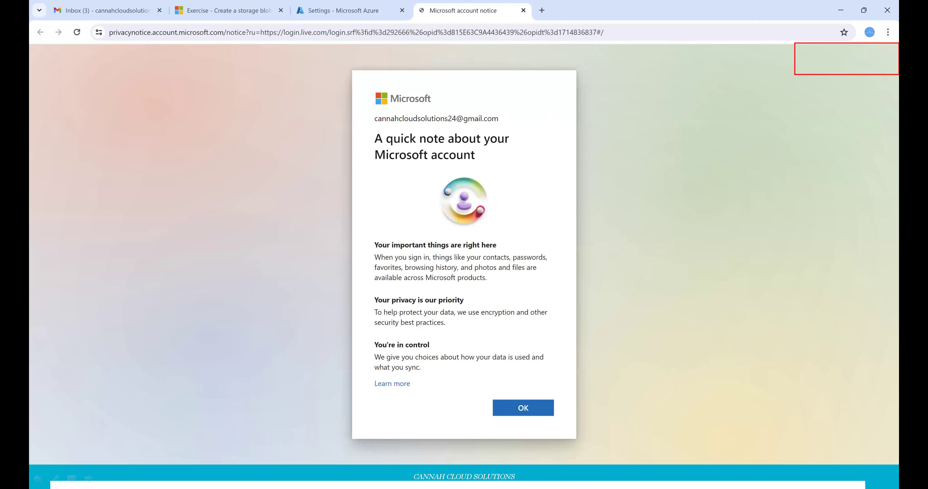
{"action": "left_click", "coordinate": [519, 407]}
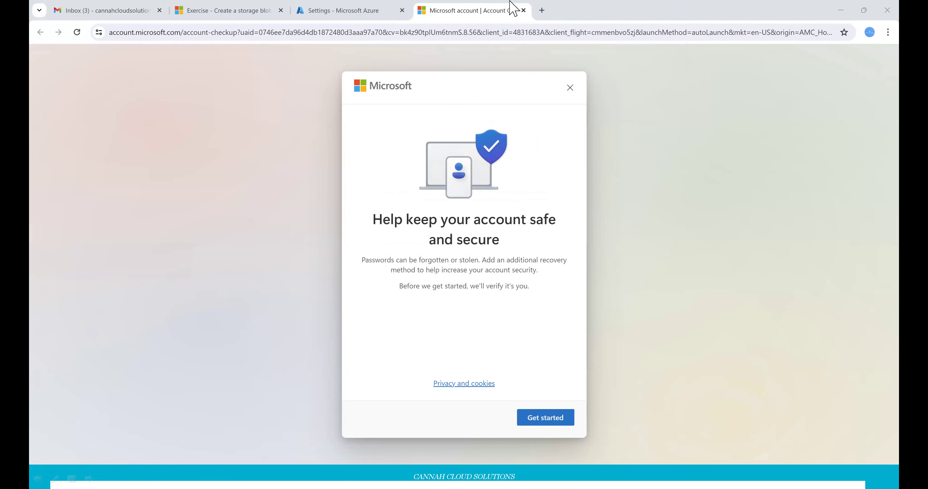
{"action": "left_click", "coordinate": [342, 14]}
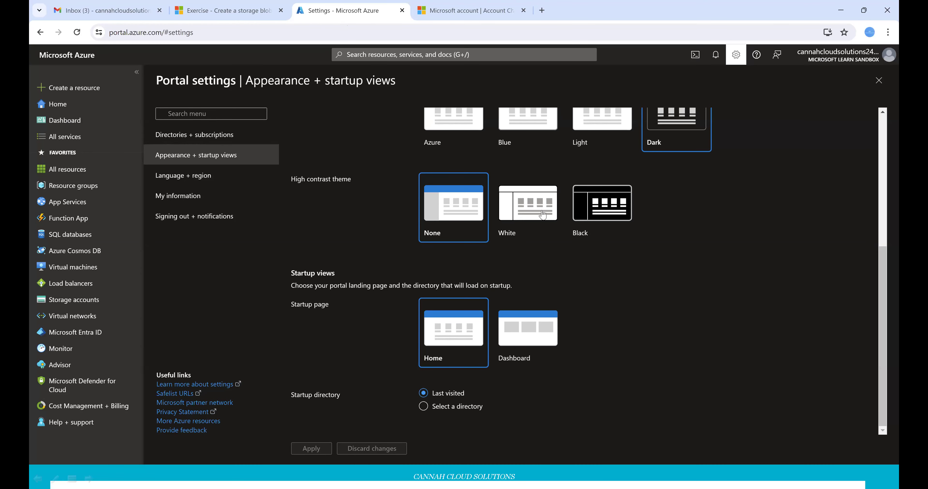
Examine the portal's Directories + subscriptions settings, compare them with the sandbox status on the exercise page, and return to the portal
{"action": "left_click", "coordinate": [184, 136]}
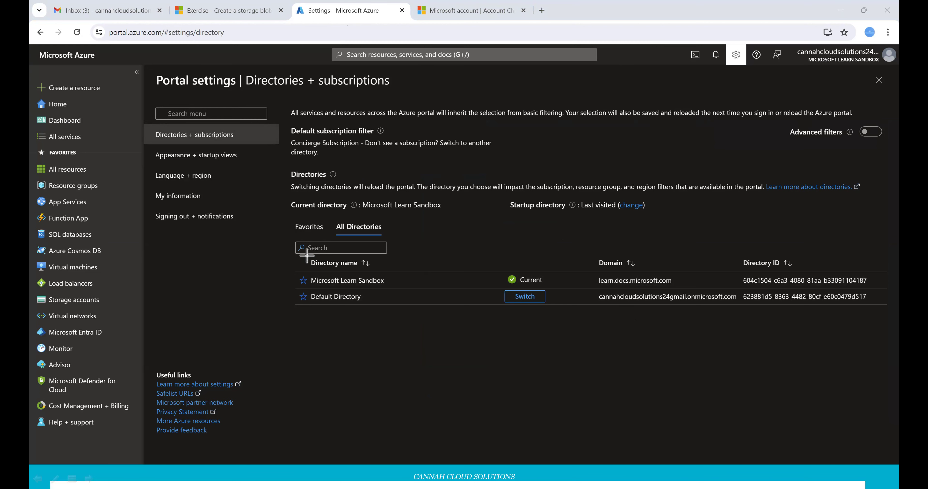
{"action": "mouse_move", "coordinate": [298, 269]}
{"action": "left_mouse_down"}
{"action": "mouse_move", "coordinate": [332, 288]}
{"action": "mouse_move", "coordinate": [435, 298]}
{"action": "mouse_move", "coordinate": [874, 292]}
{"action": "left_mouse_up"}
{"action": "left_click_drag", "start_coordinate": [282, 287], "coordinate": [288, 292]}
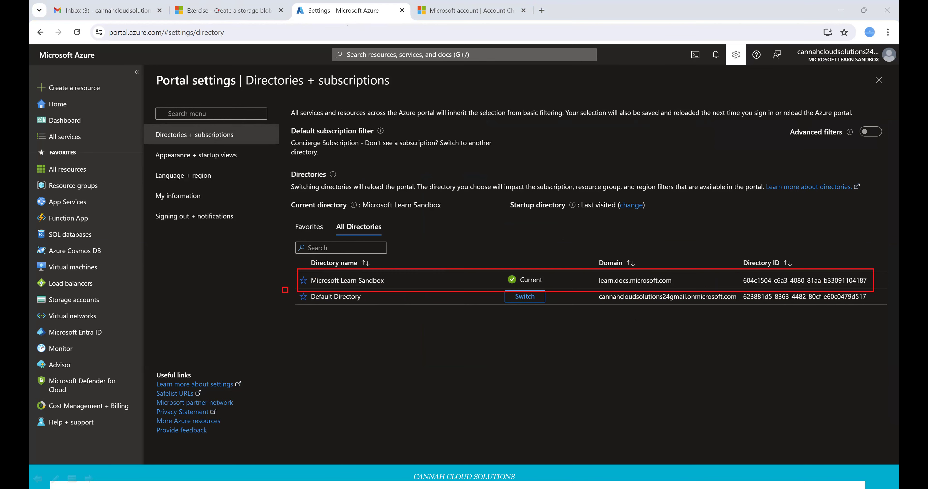
{"action": "left_click", "coordinate": [240, 11]}
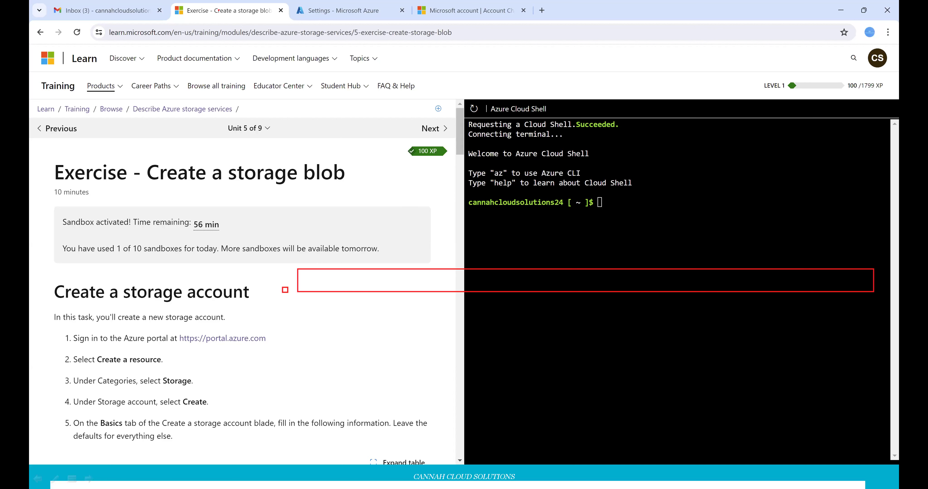
{"action": "left_click", "coordinate": [294, 291]}
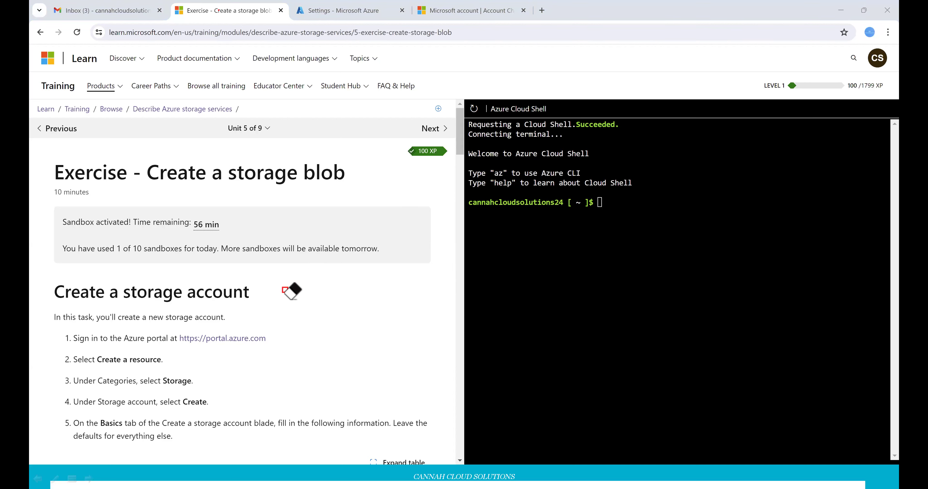
{"action": "left_click", "coordinate": [284, 290]}
{"action": "left_click", "coordinate": [358, 14]}
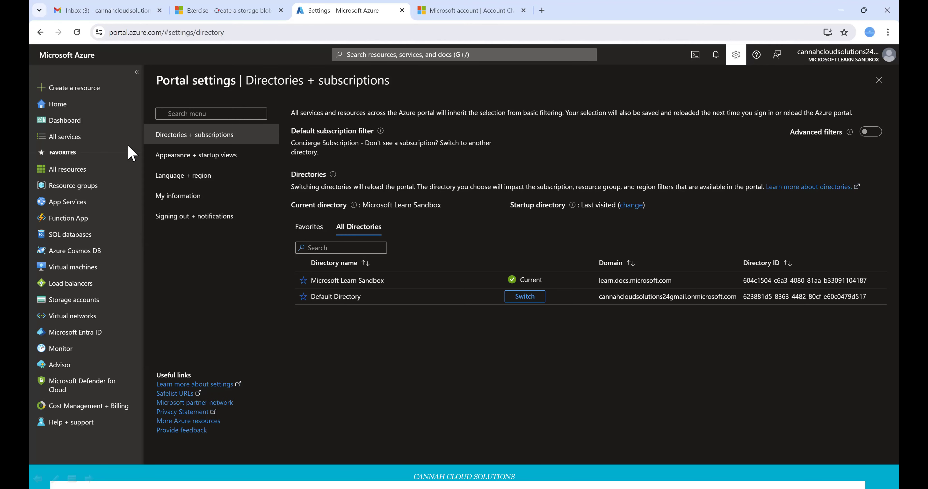